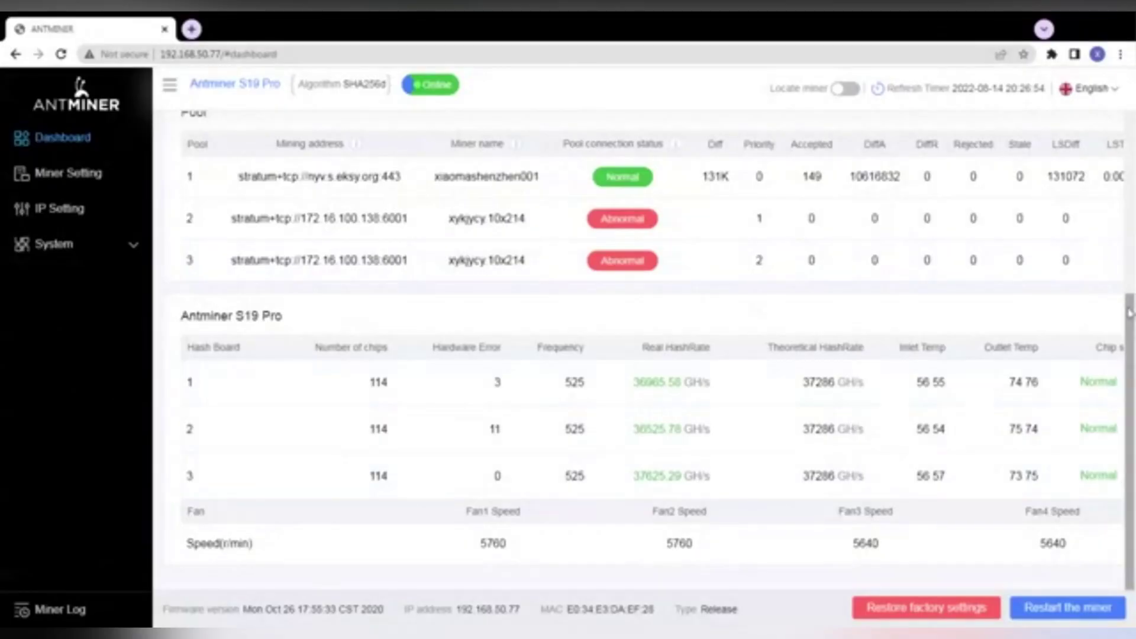
Examine the Antminer S19 Pro dashboard at 192.168.50.77, comparing hashrate and running time with the pool, hash board and fan readings
scroll(1131, 314, "up", 6)
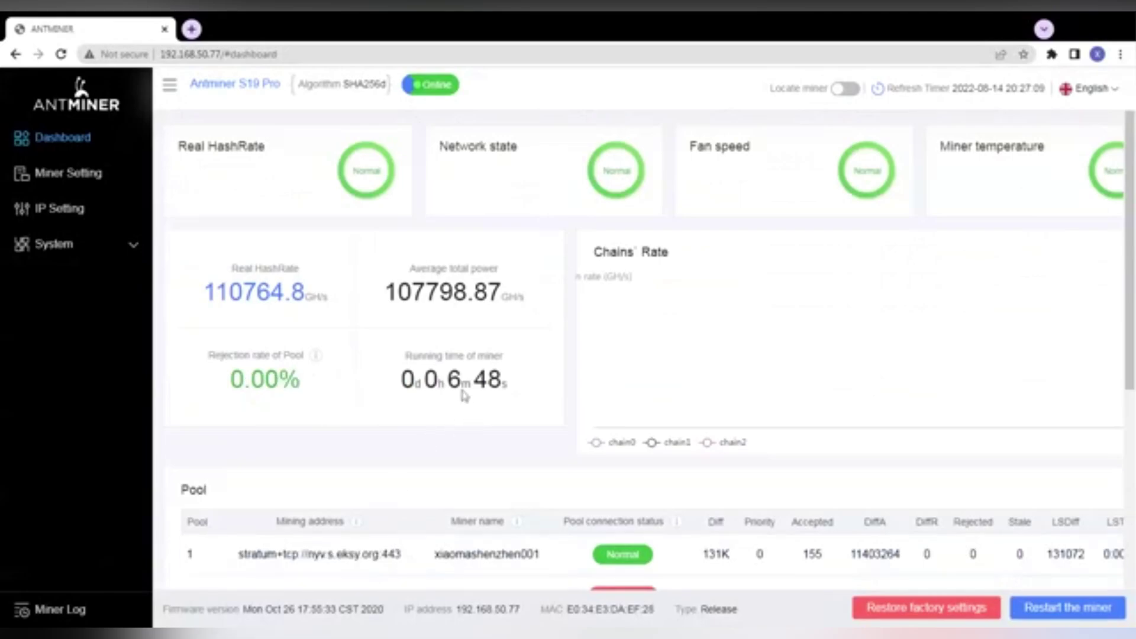
scroll(657, 353, "down", 3)
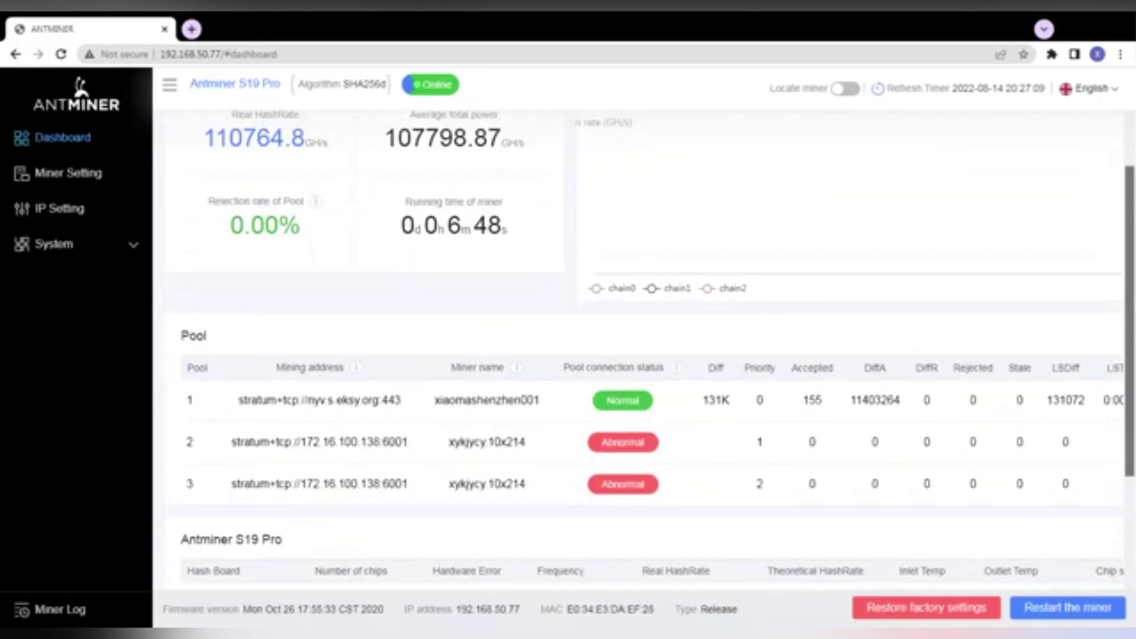
scroll(645, 355, "down", 1)
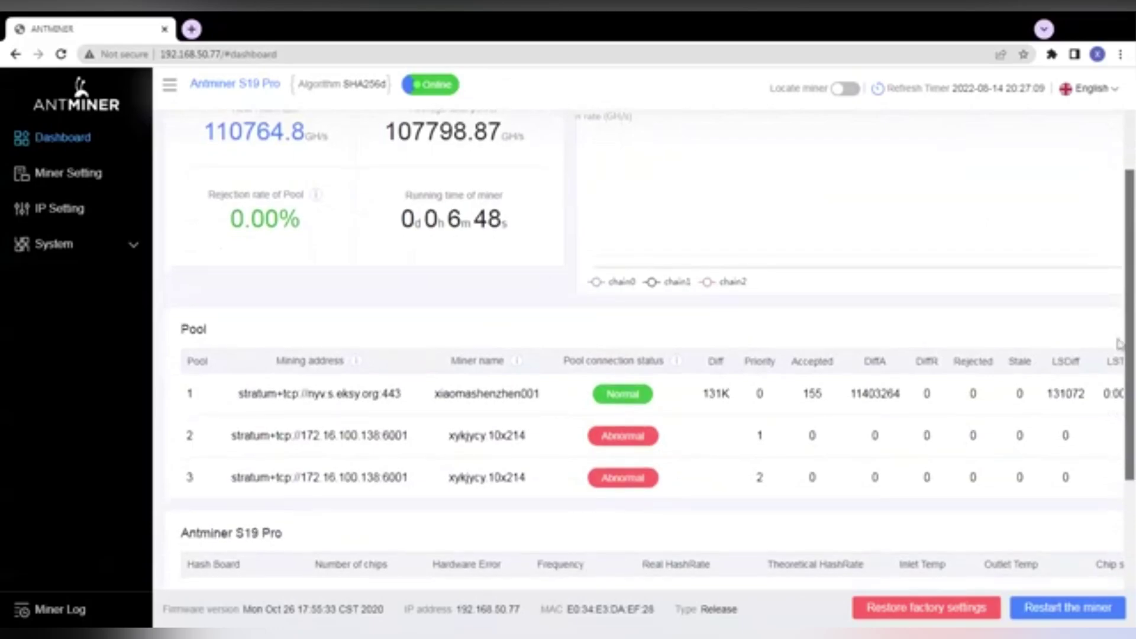
scroll(1118, 344, "down", 4)
scroll(1112, 219, "up", 5)
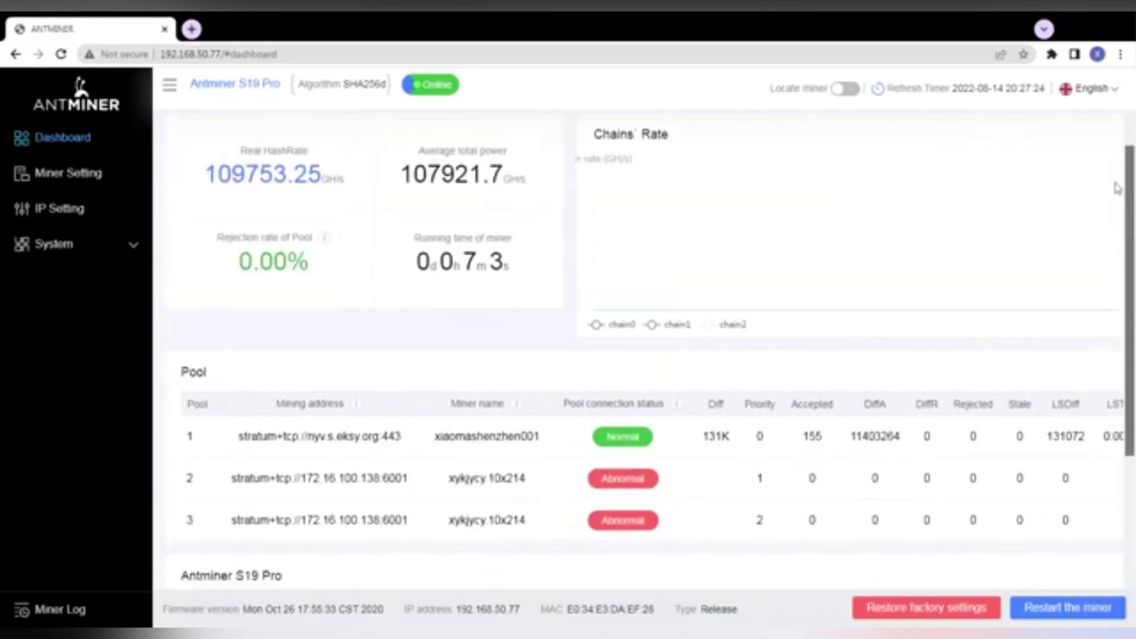
scroll(1124, 355, "down", 5)
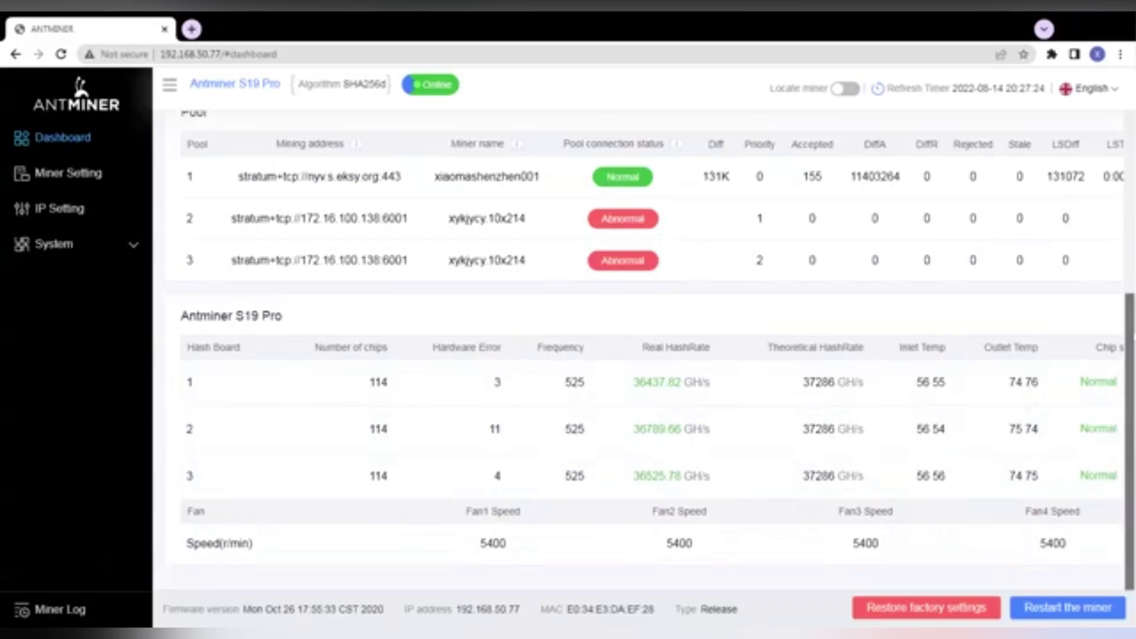
scroll(1057, 423, "up", 5)
scroll(1058, 422, "down", 5)
Bring the last columns of the pool and hash board tables into view to check LSTime and Chip state
left_click_drag(1056, 423, 1127, 505)
mouse_move(1085, 412)
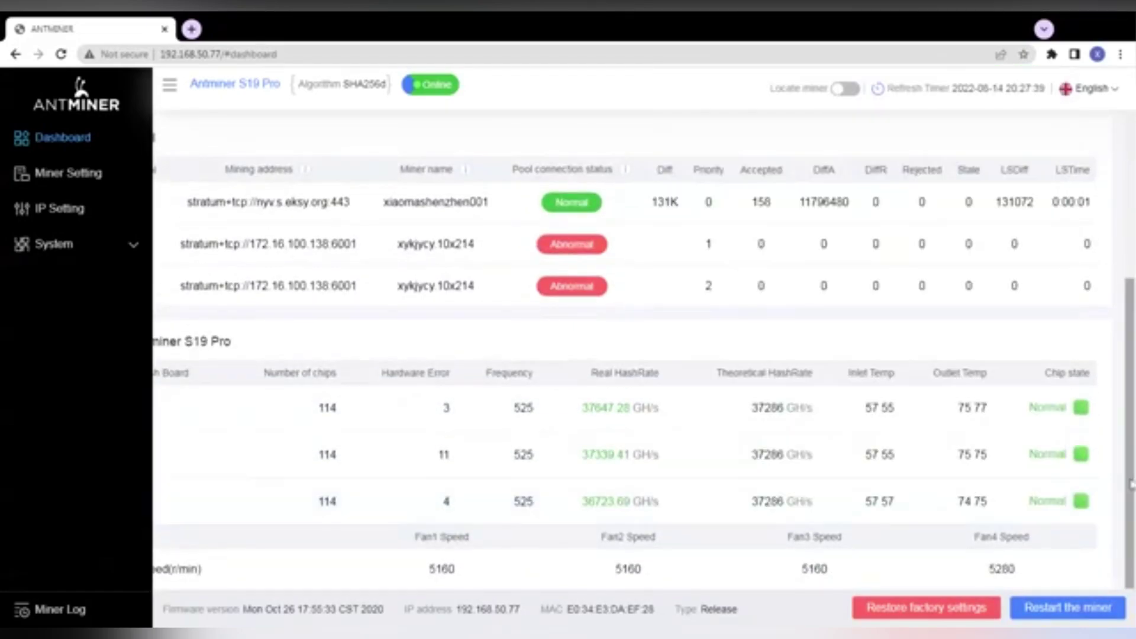
left_click_drag(1132, 484, 1132, 318)
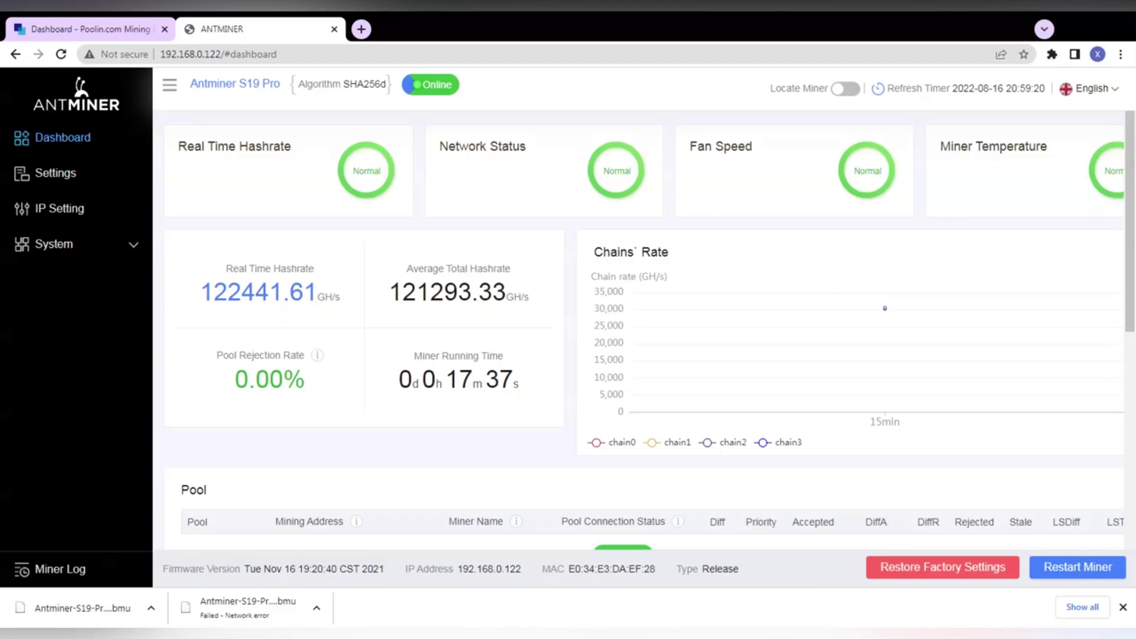
Check the average total hashrate of the miner at 192.168.0.122 and the readings of its four hash boards
left_click_drag(389, 292, 431, 292)
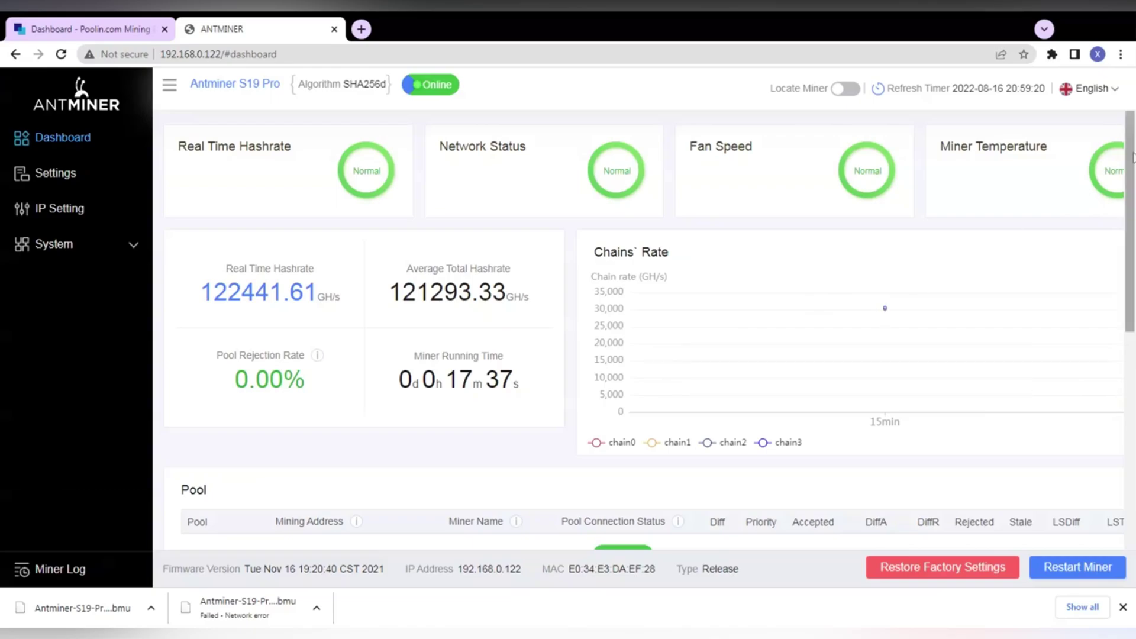
scroll(1131, 178, "down", 8)
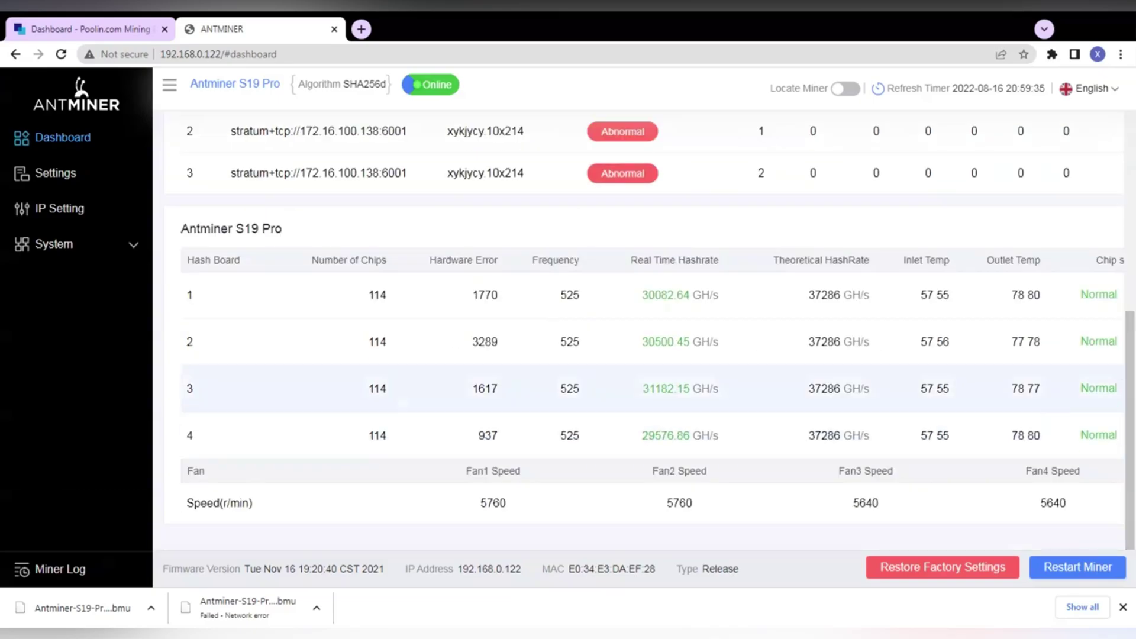
scroll(1132, 361, "up", 1)
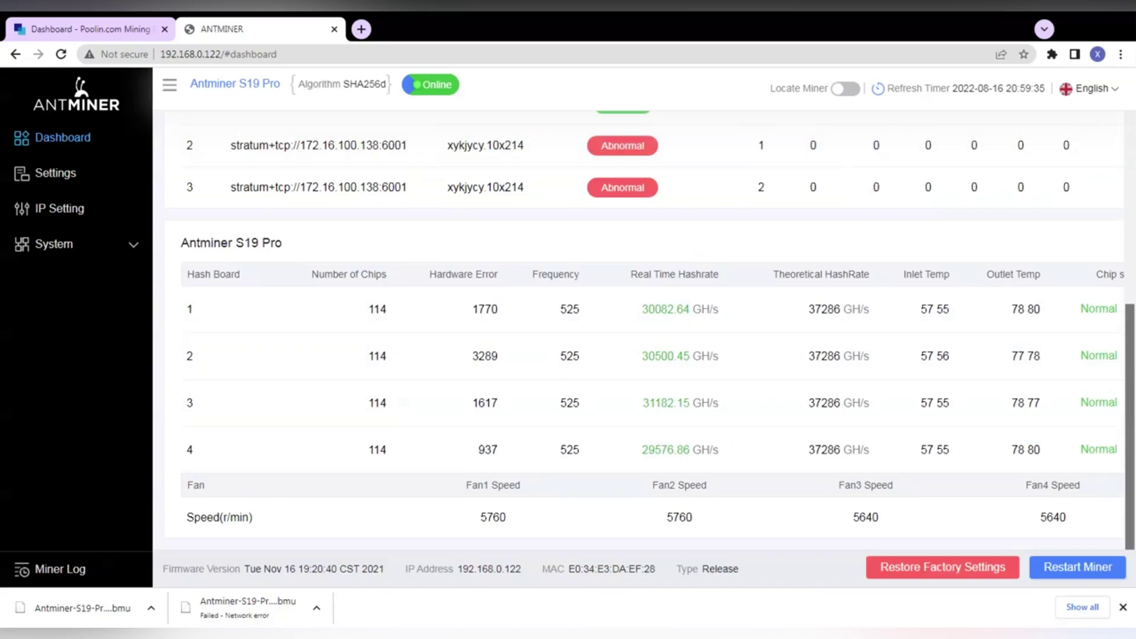
scroll(1132, 361, "up", 10)
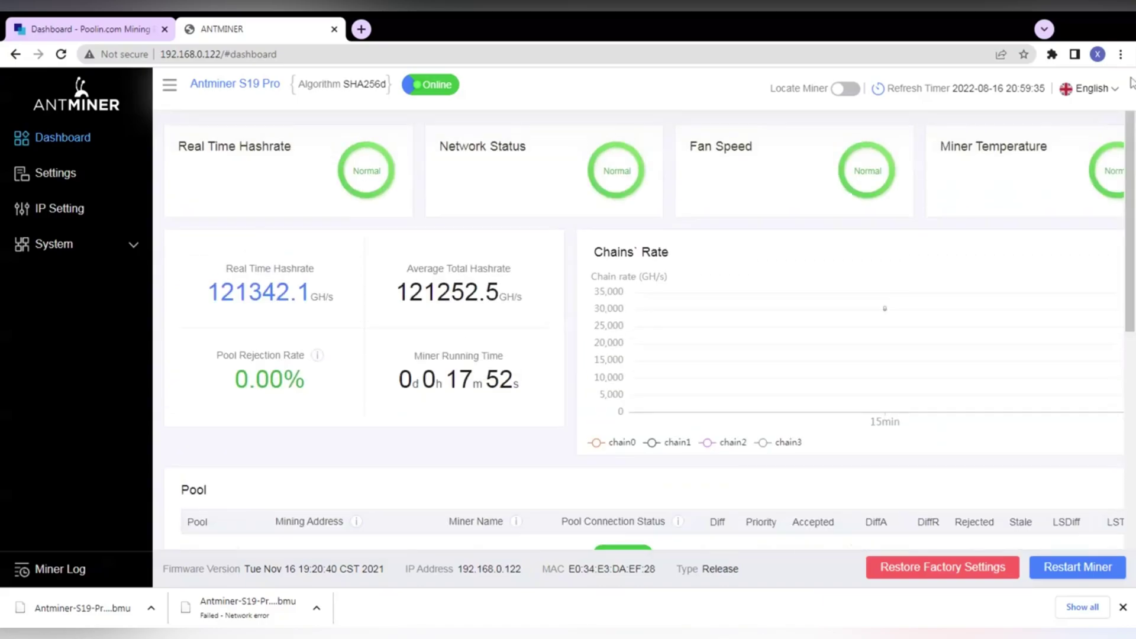
Switch to the Poolin mining dashboard and check the real-time hashrate reported by the pool
left_click(90, 34)
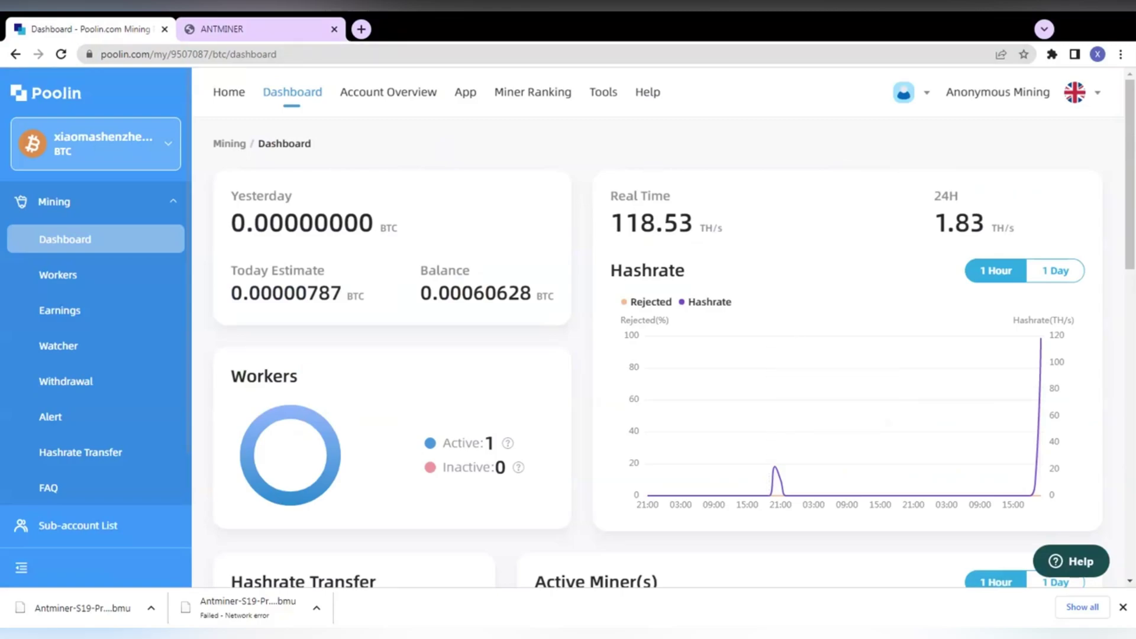
mouse_move(611, 223)
left_mouse_down()
mouse_move(694, 224)
mouse_move(625, 224)
left_mouse_up()
left_click(608, 230)
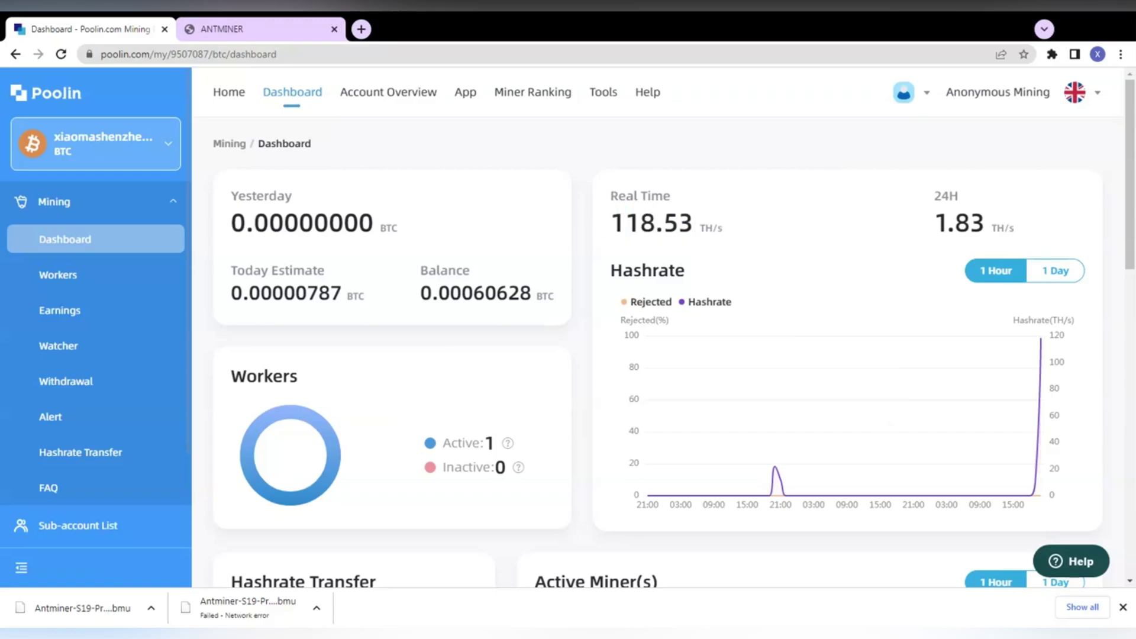
Return to the Antminer dashboard and compare each hash board's real-time hashrate with the average total hashrate
left_click(237, 31)
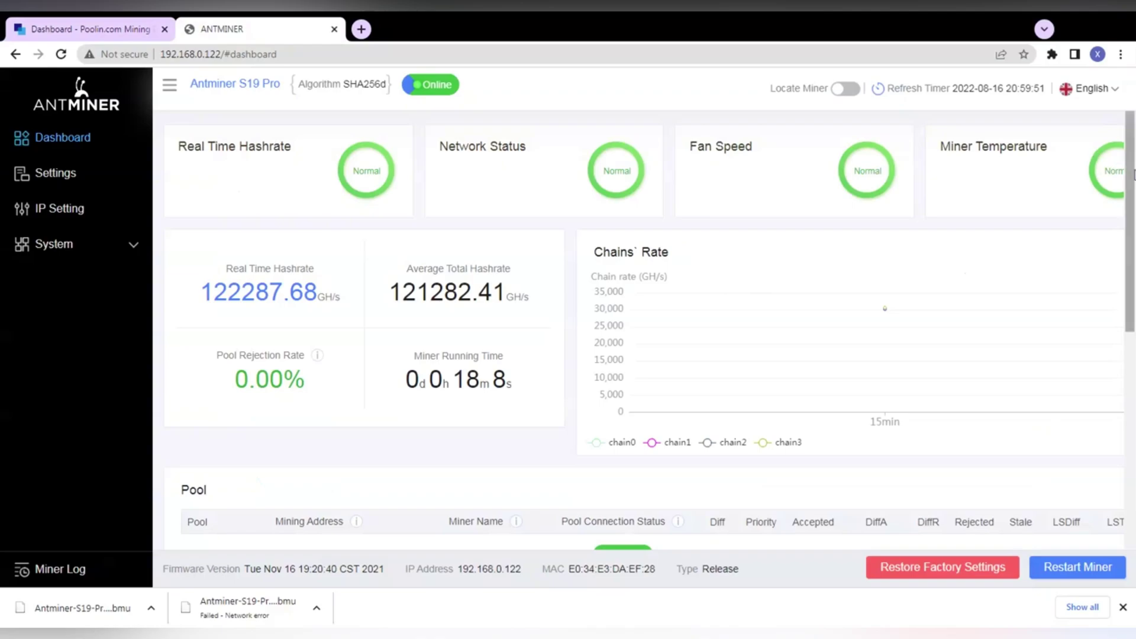
scroll(1133, 175, "down", 6)
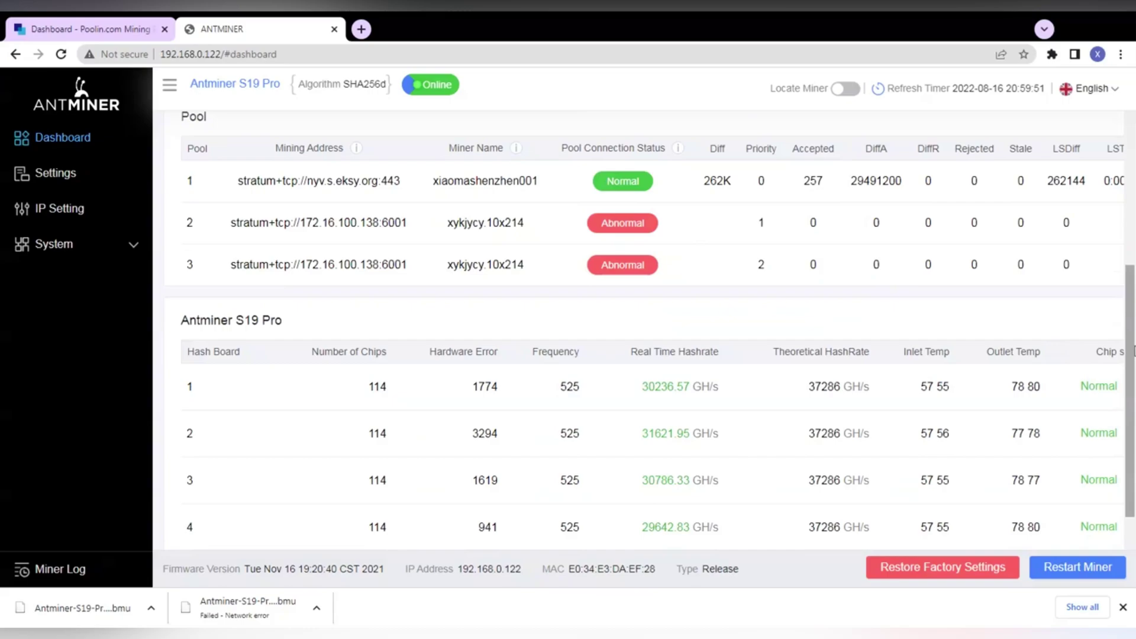
scroll(1134, 351, "up", 6)
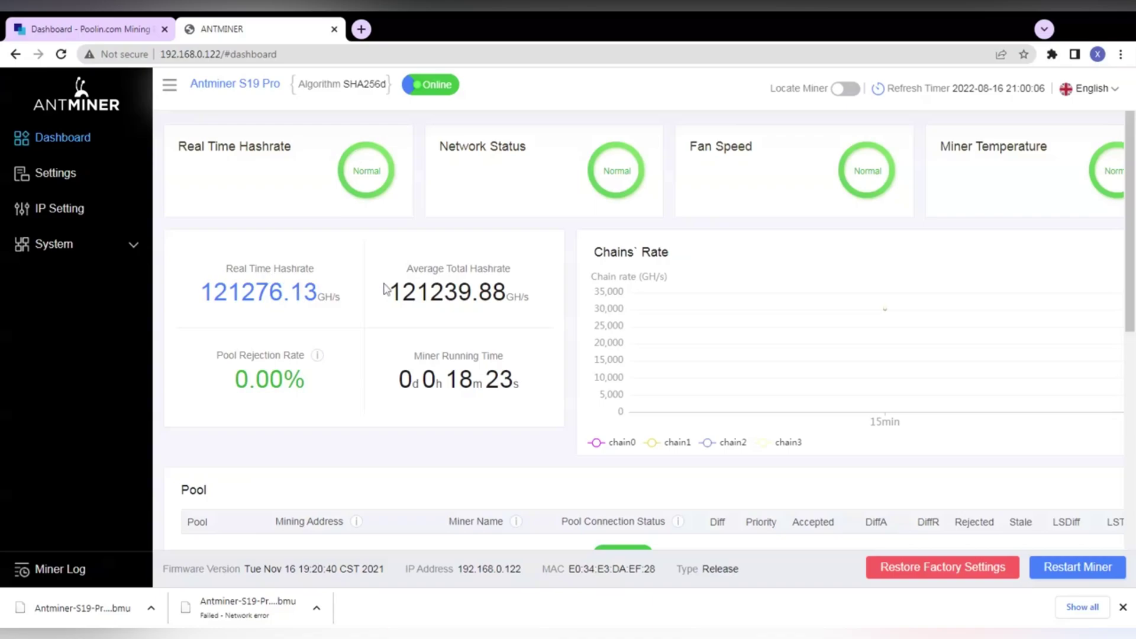
left_click_drag(394, 292, 412, 292)
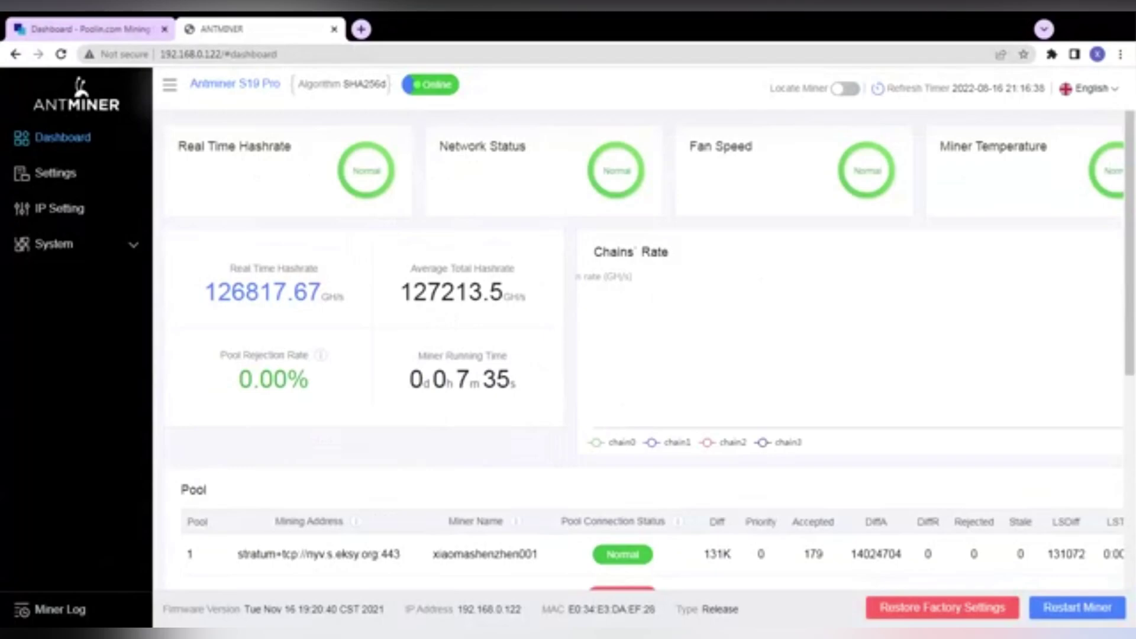
Check the miner's running time, then inspect the hash boards' outlet temperatures and the overall hashrate
left_click_drag(456, 379, 530, 379)
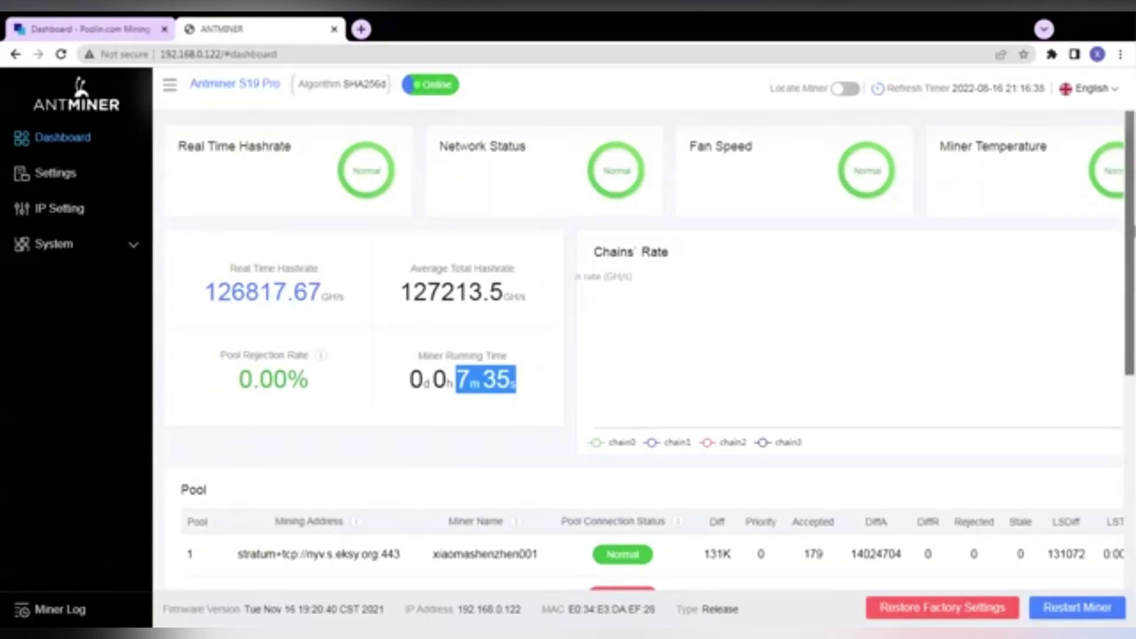
scroll(1132, 355, "down", 5)
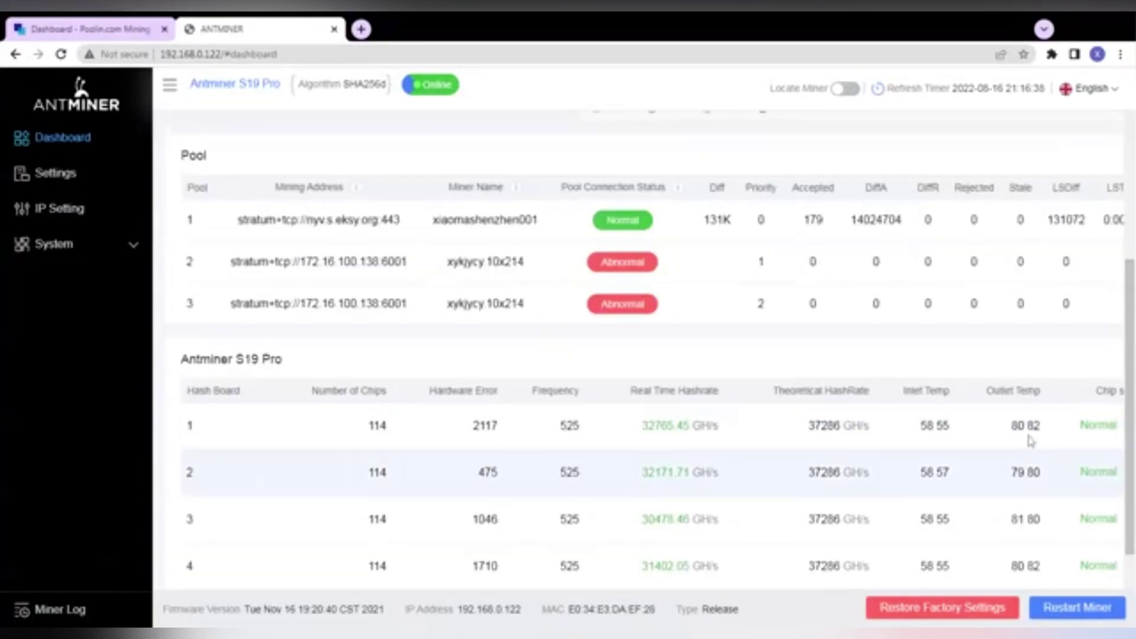
scroll(1130, 434, "up", 3)
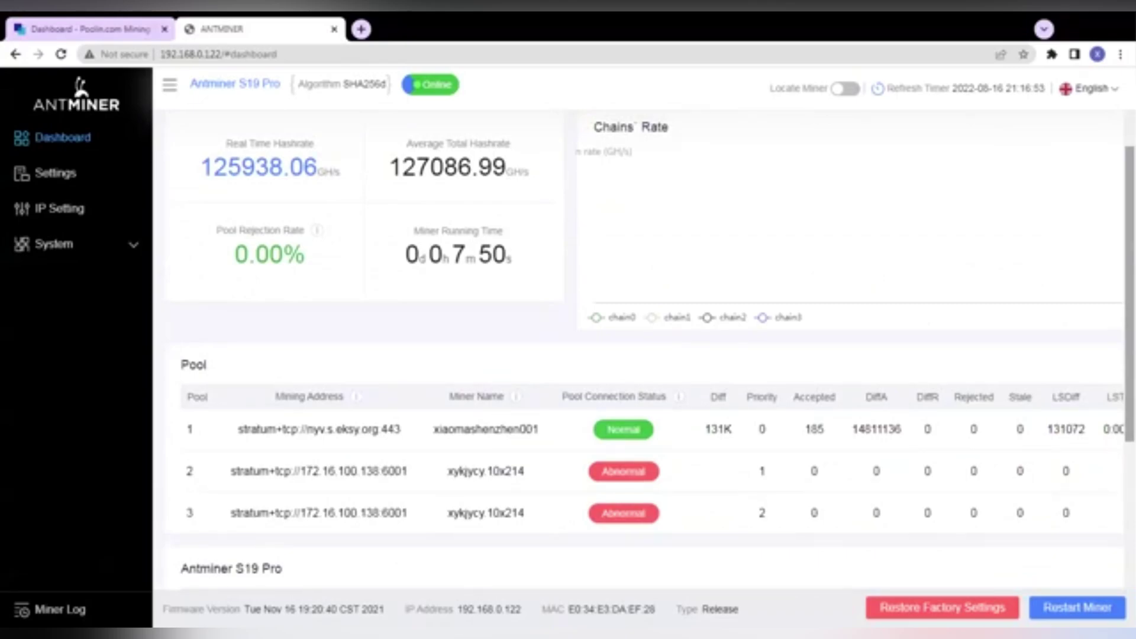
scroll(651, 355, "up", 2)
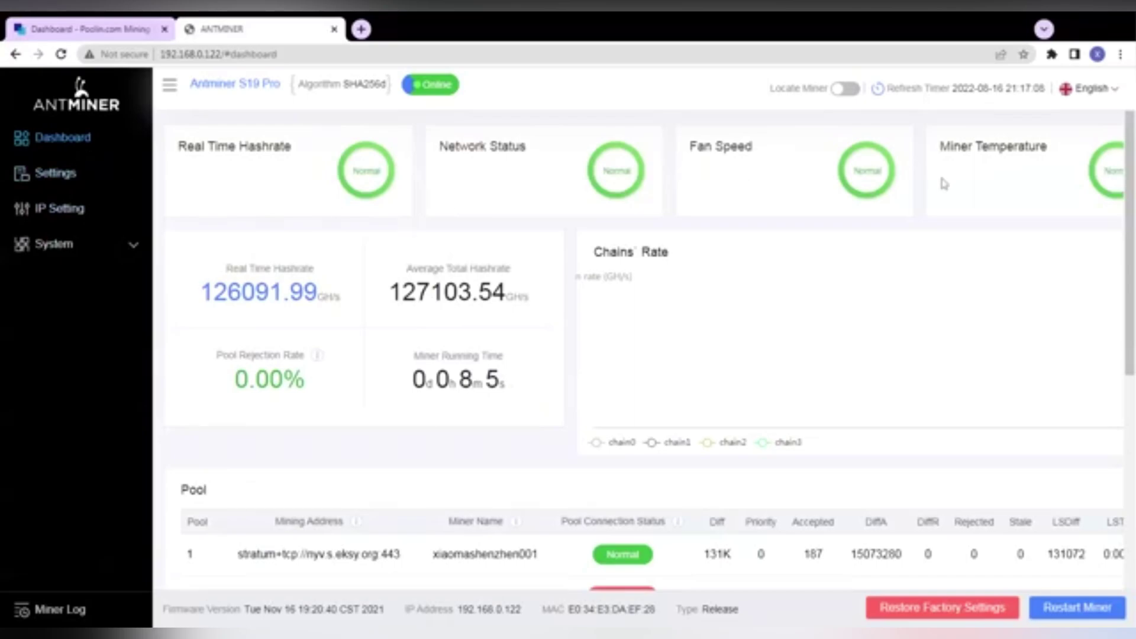
Review the refreshed status and hashrate summary together with the pool connections and hash board table
left_click_drag(1131, 191, 1130, 257)
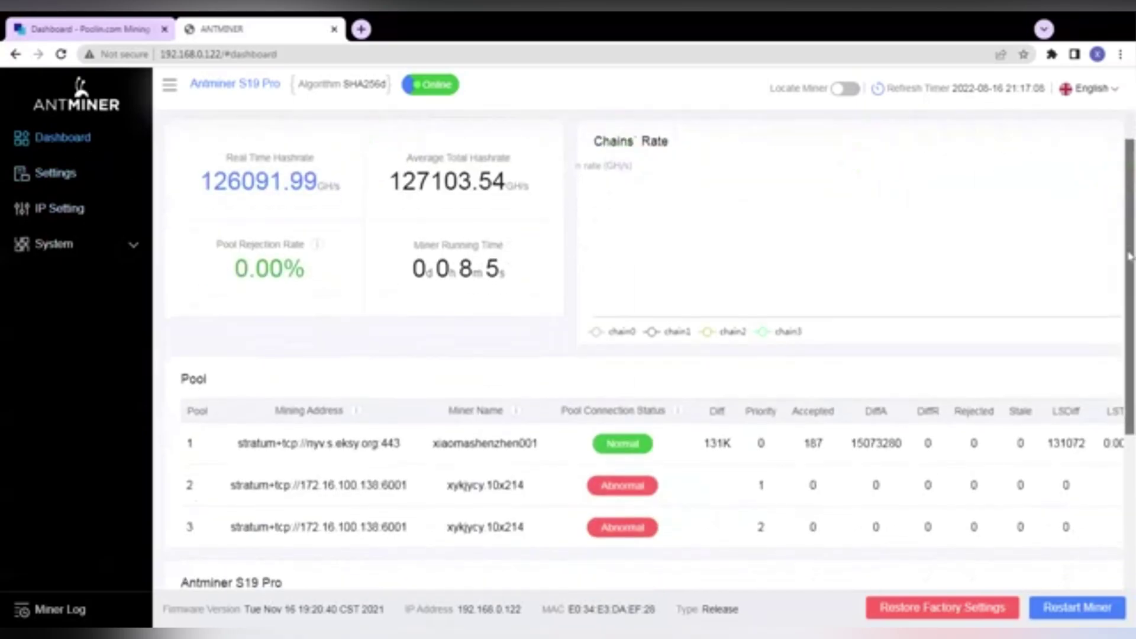
scroll(1130, 256, "up", 2)
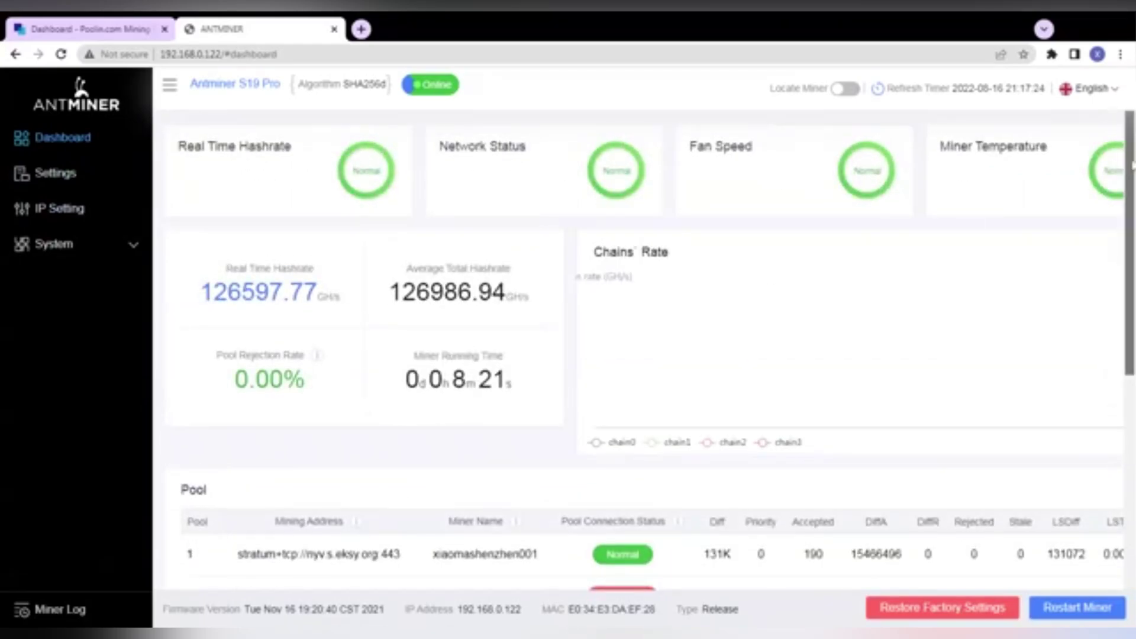
scroll(1132, 164, "down", 1)
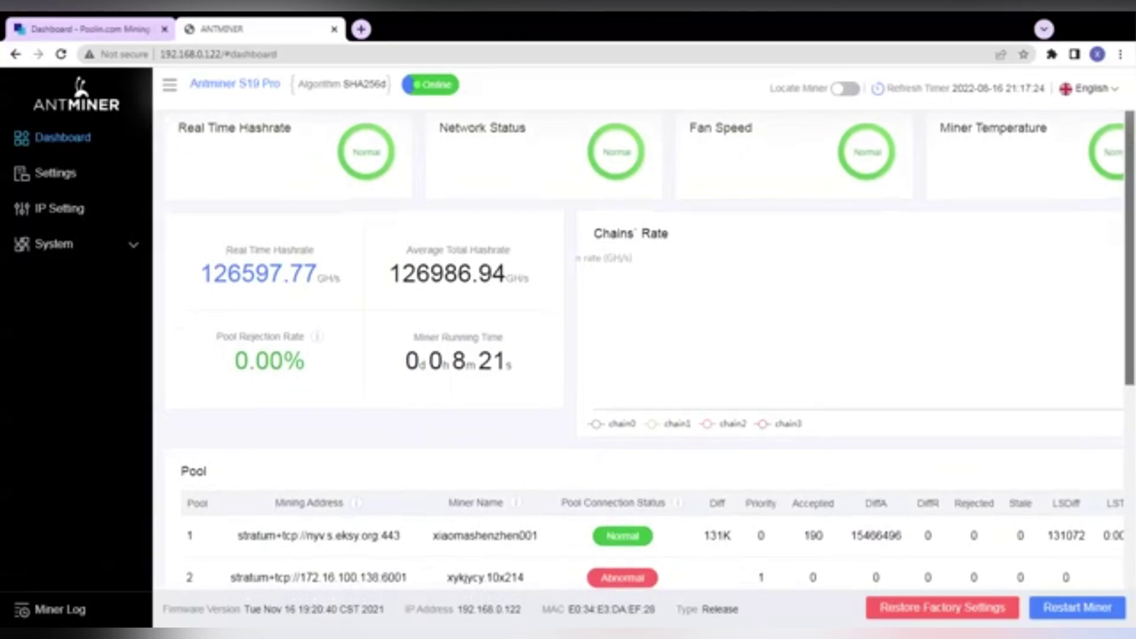
scroll(1132, 181, "down", 1)
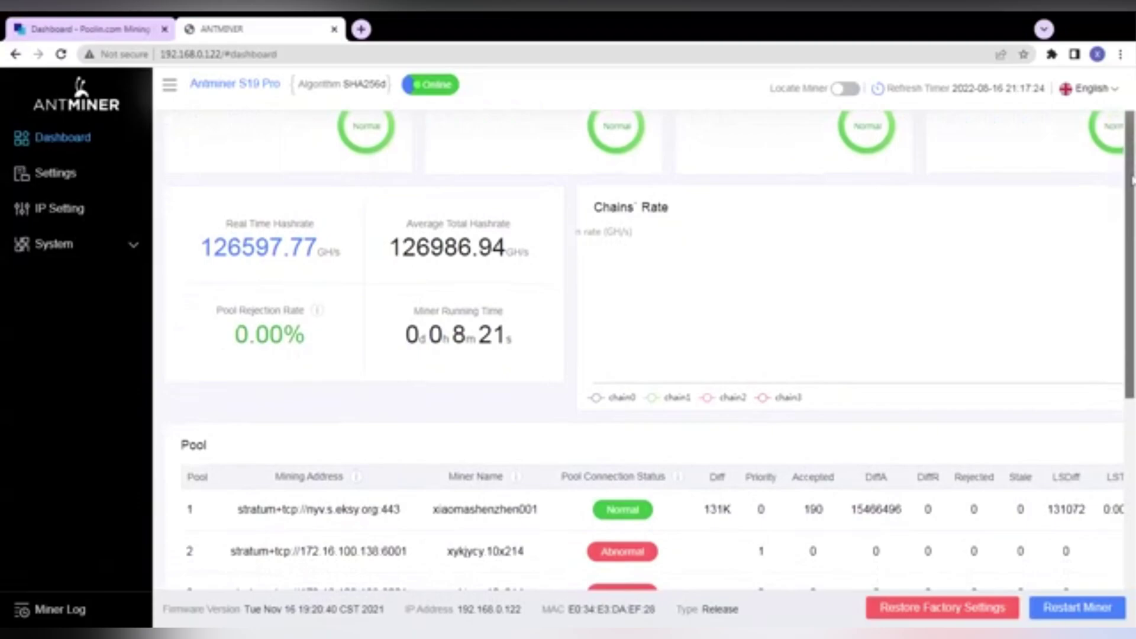
scroll(1132, 180, "up", 1)
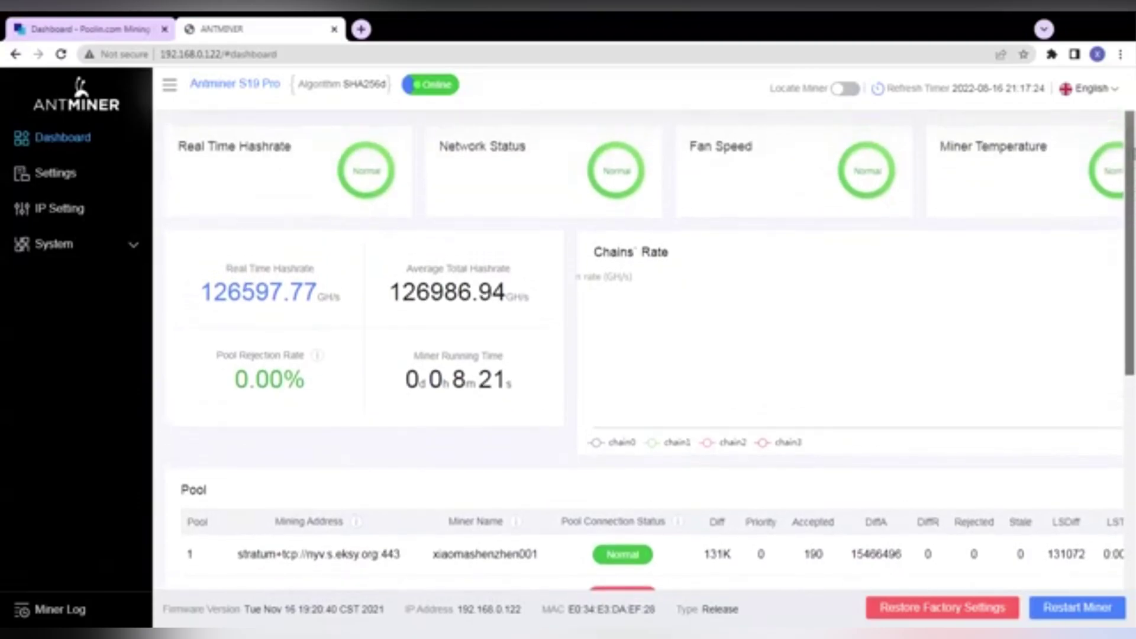
scroll(1132, 201, "down", 1)
scroll(1132, 201, "down", 7)
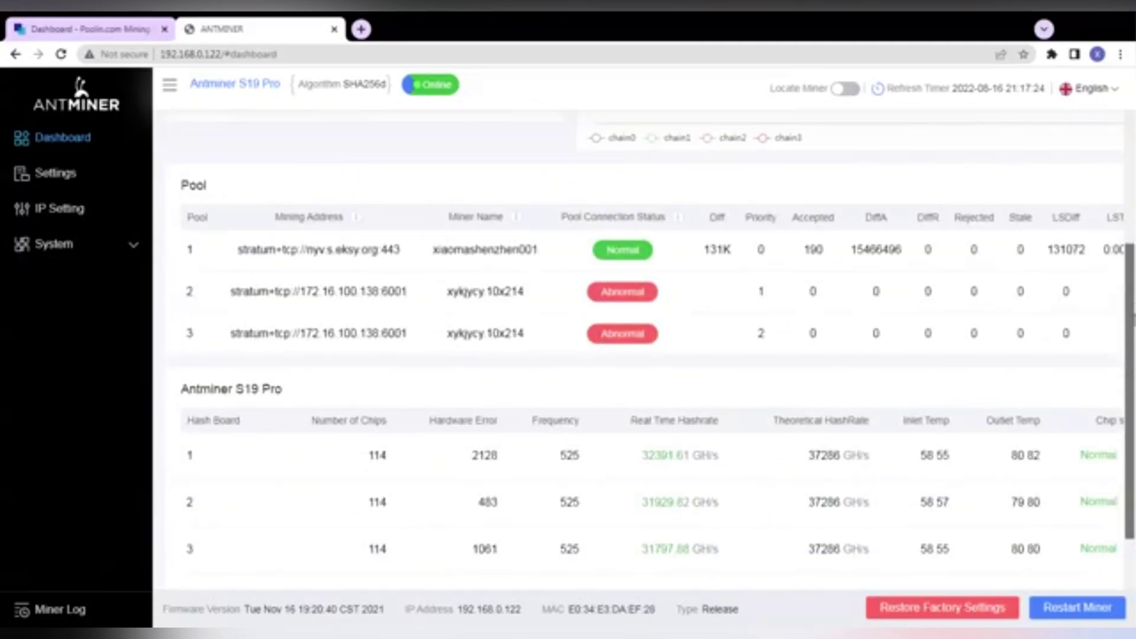